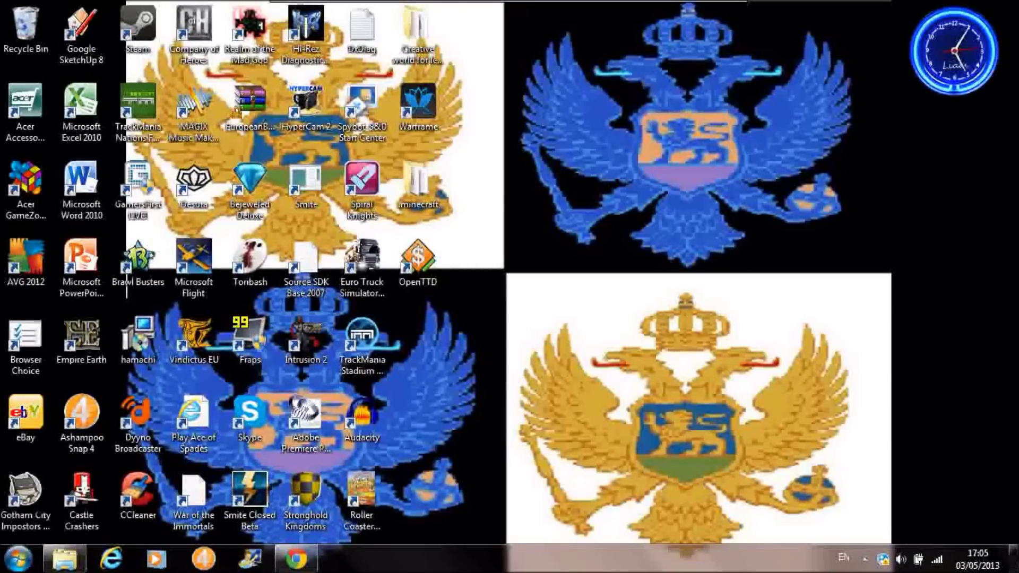
Open a Windows Explorer window on the Program Files (x86) folder of the Acer (C:) drive.
{"action": "left_click_drag", "start_coordinate": [505, 270], "coordinate": [615, 359]}
{"action": "left_click", "coordinate": [361, 499]}
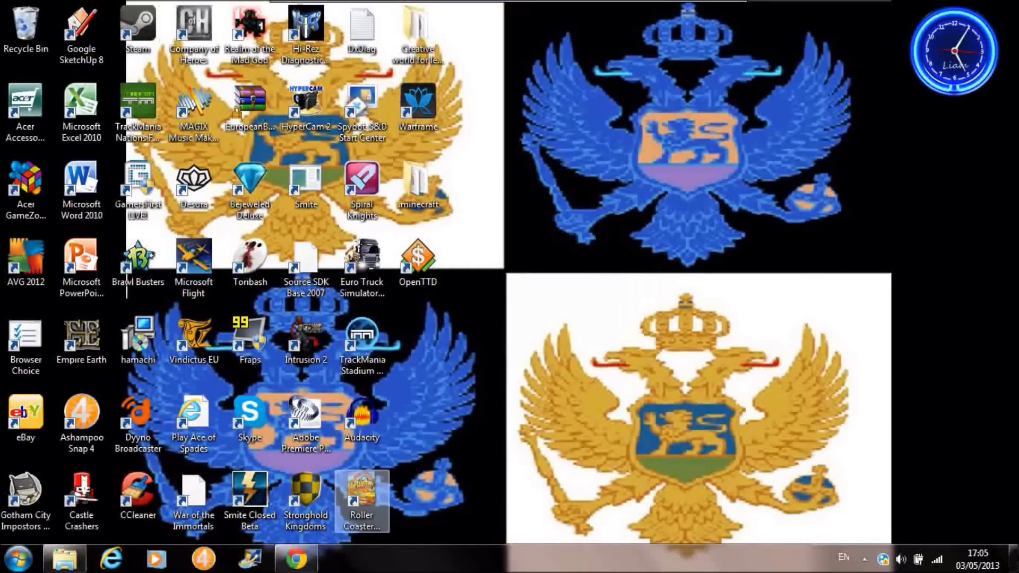
{"action": "left_click", "coordinate": [64, 558]}
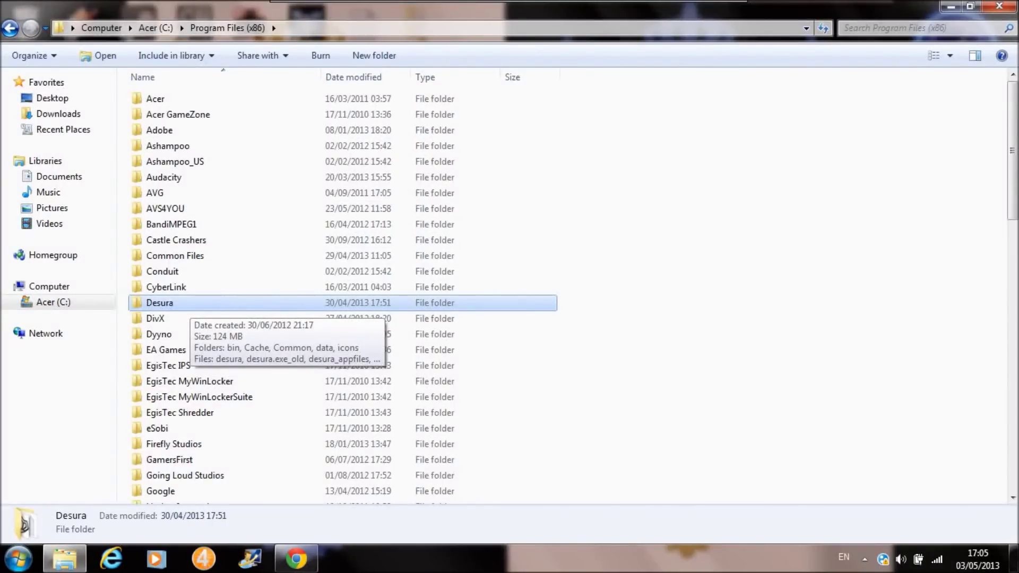
Open the Desura folder and multi-select bin, Cache and the next folders.
{"action": "key", "text": "Return"}
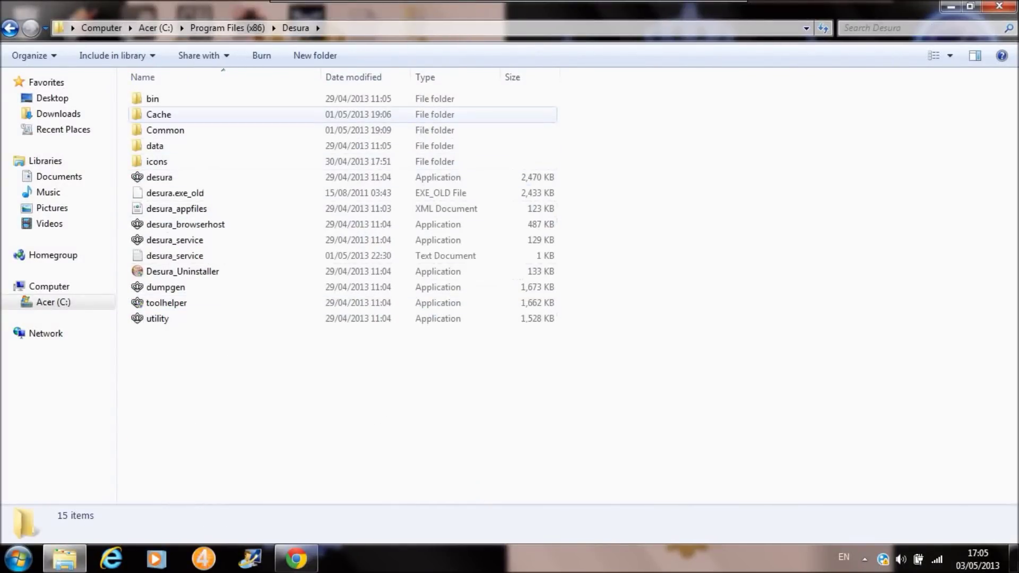
{"action": "left_click", "coordinate": [160, 99]}
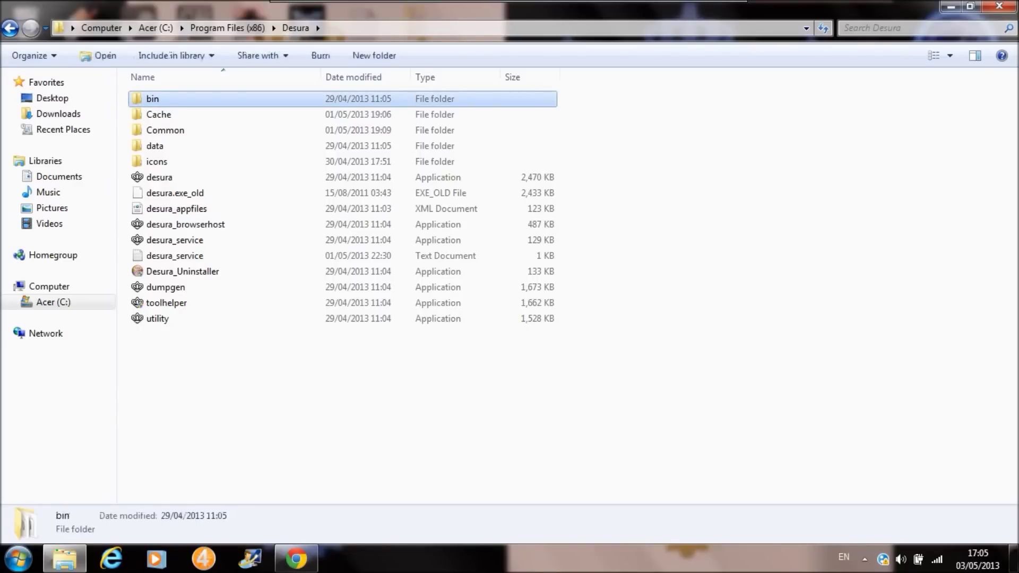
{"action": "left_click", "coordinate": [159, 115], "text": "ctrl"}
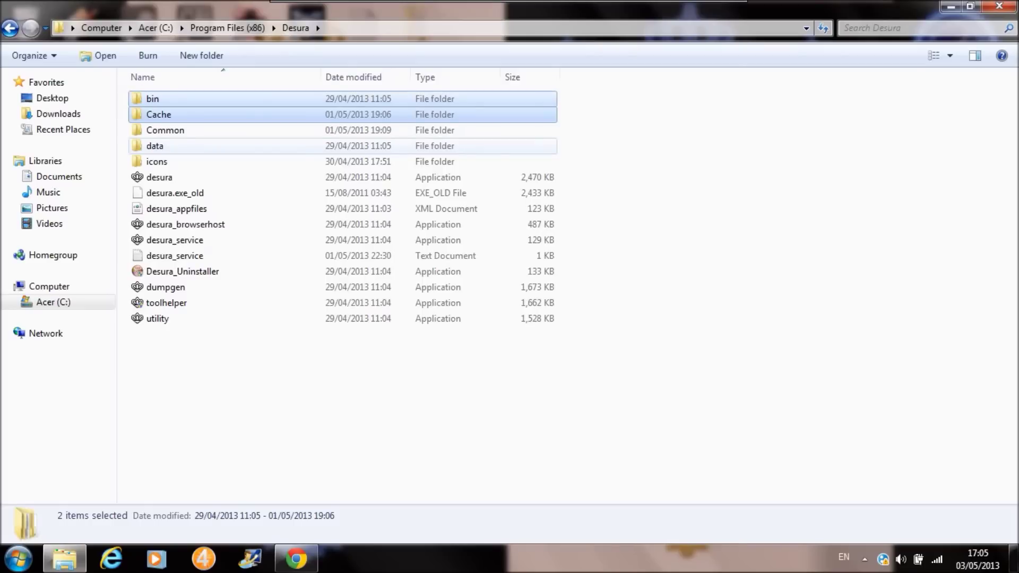
{"action": "left_click", "coordinate": [159, 146], "text": "ctrl"}
{"action": "left_click", "coordinate": [159, 162], "text": "ctrl"}
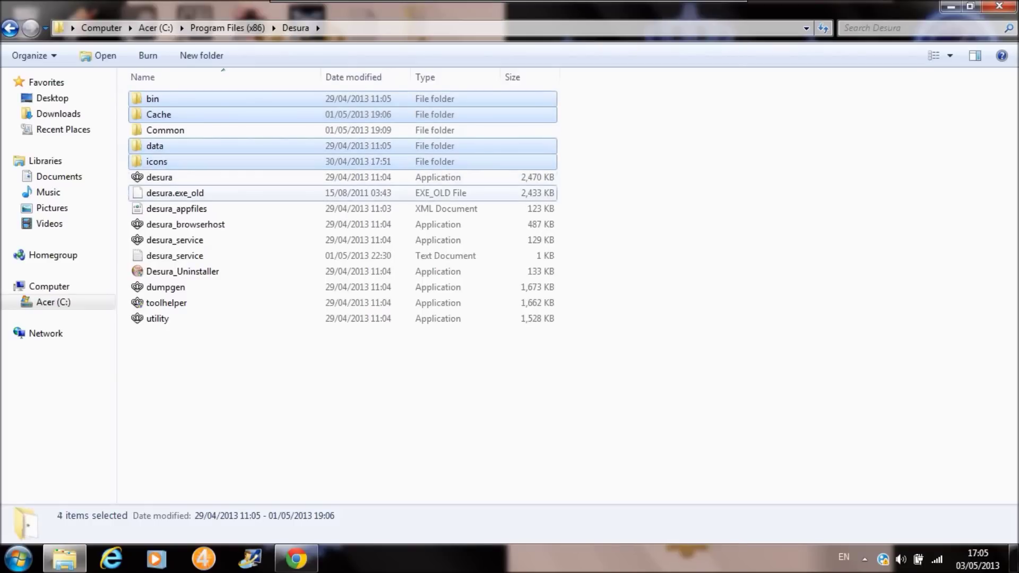
{"action": "left_click", "coordinate": [160, 193], "text": "ctrl"}
Add the desura program files, dumpgen, toolhelper and utility, then deselect everything and open Common.
{"action": "left_click", "coordinate": [159, 209], "text": "ctrl"}
{"action": "left_click", "coordinate": [159, 225], "text": "ctrl"}
{"action": "left_click", "coordinate": [160, 239], "text": "ctrl"}
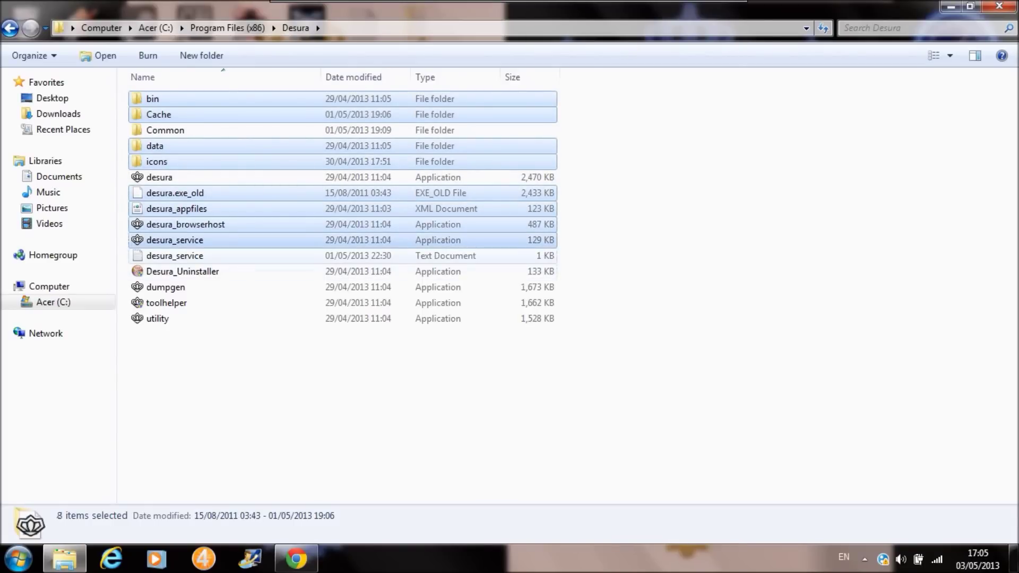
{"action": "left_click", "coordinate": [159, 256], "text": "ctrl"}
{"action": "left_click", "coordinate": [159, 271], "text": "ctrl"}
{"action": "left_click", "coordinate": [159, 288], "text": "ctrl"}
{"action": "left_click", "coordinate": [160, 302], "text": "ctrl"}
{"action": "left_click", "coordinate": [159, 318], "text": "ctrl"}
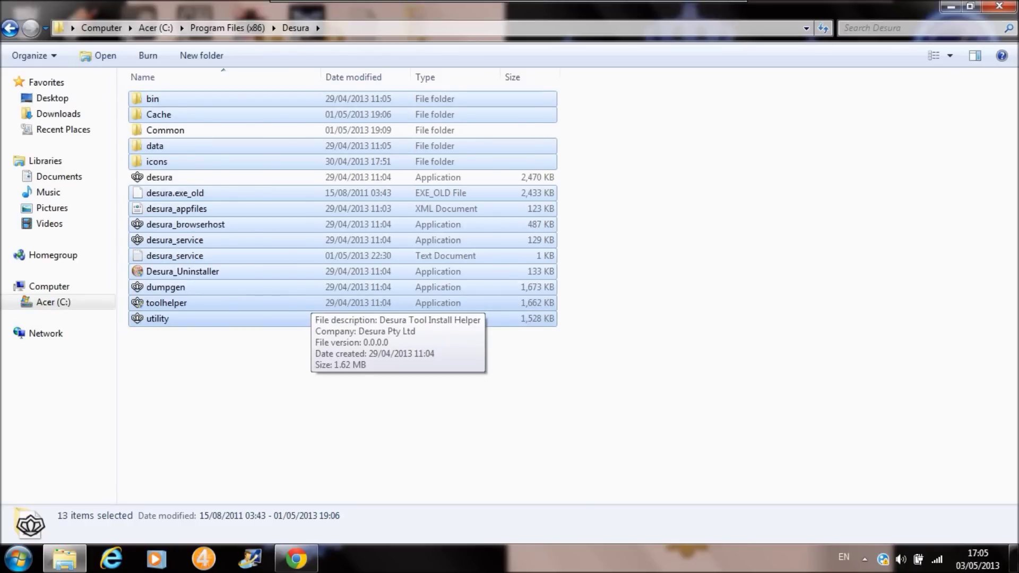
{"action": "left_click", "coordinate": [339, 398]}
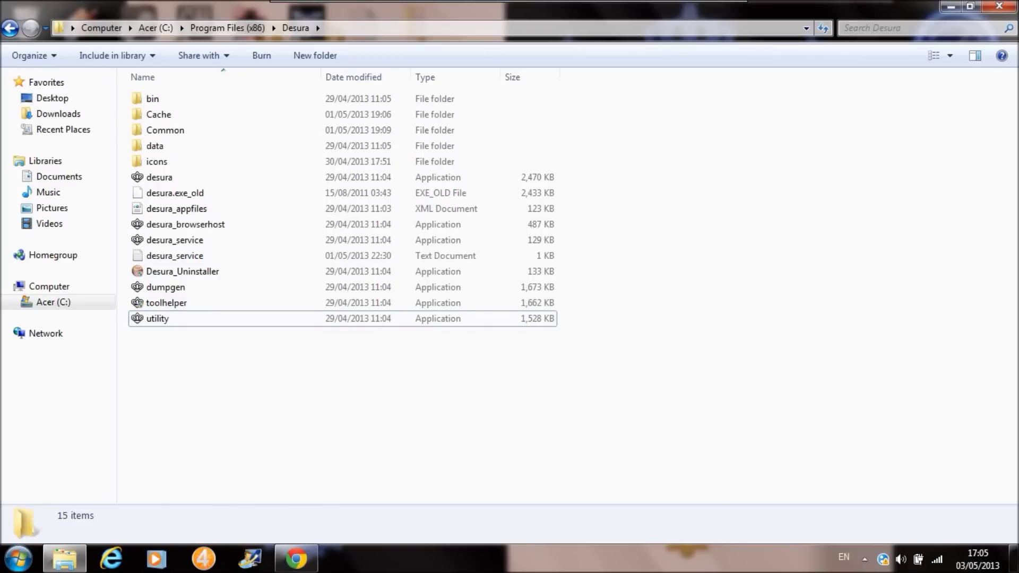
{"action": "double_click", "coordinate": [165, 130]}
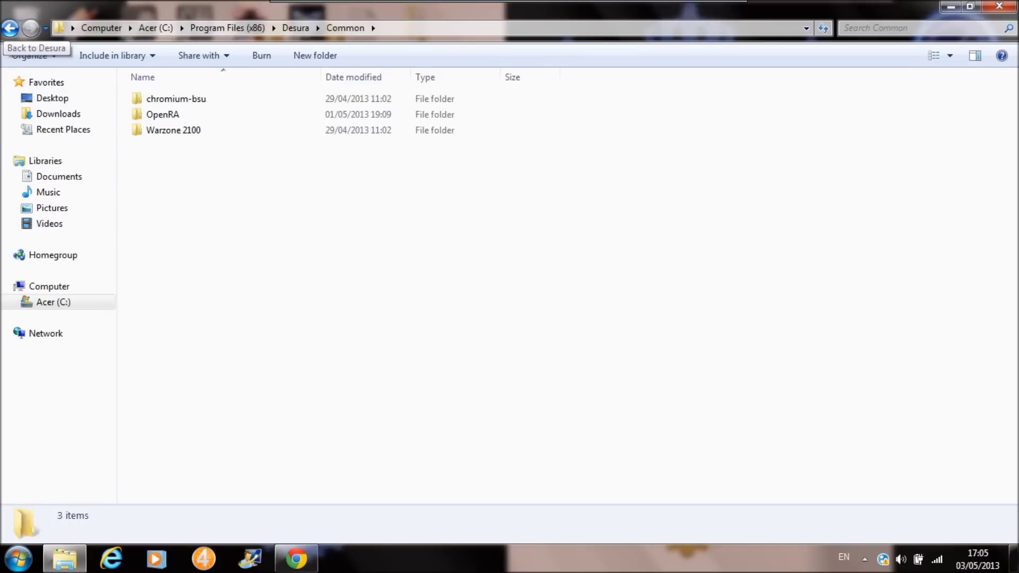
Go back from Common to the Desura folder and select Desura_Uninstaller.
{"action": "left_click", "coordinate": [9, 28]}
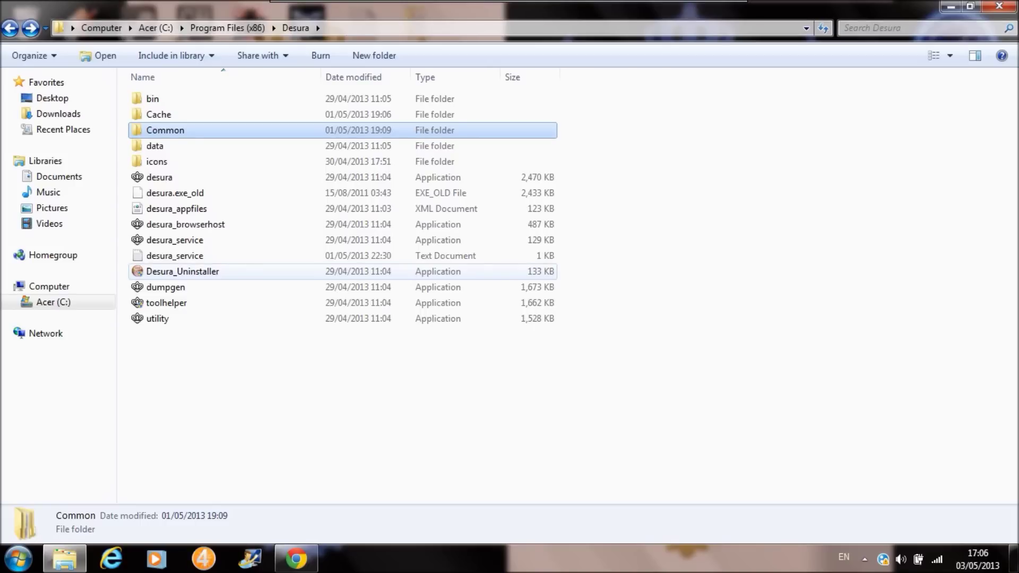
{"action": "mouse_move", "coordinate": [317, 183]}
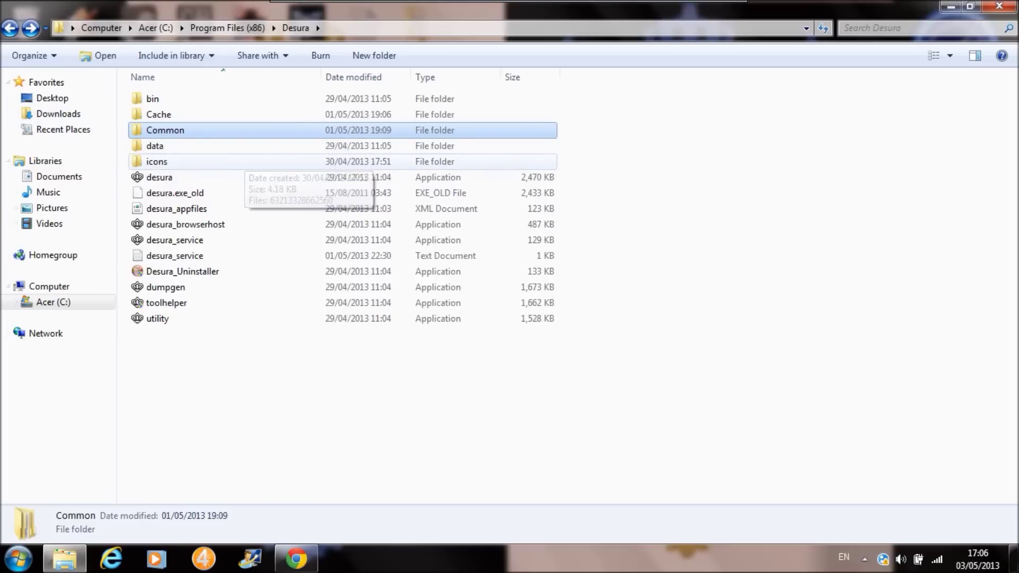
{"action": "left_click", "coordinate": [265, 271]}
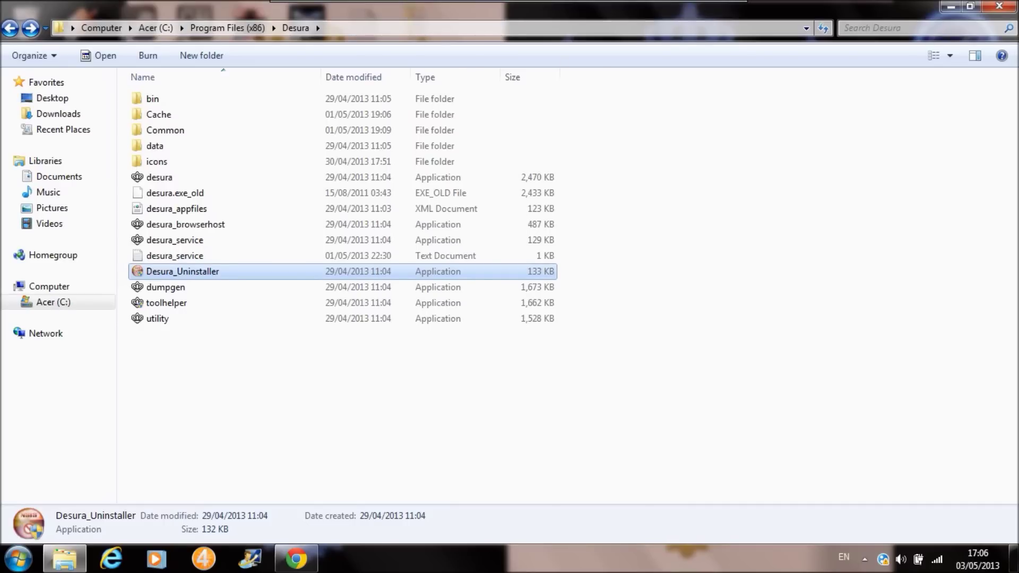
Browse Common into the OpenRA folder, select its uninstaller, then climb back up to Desura.
{"action": "double_click", "coordinate": [165, 130]}
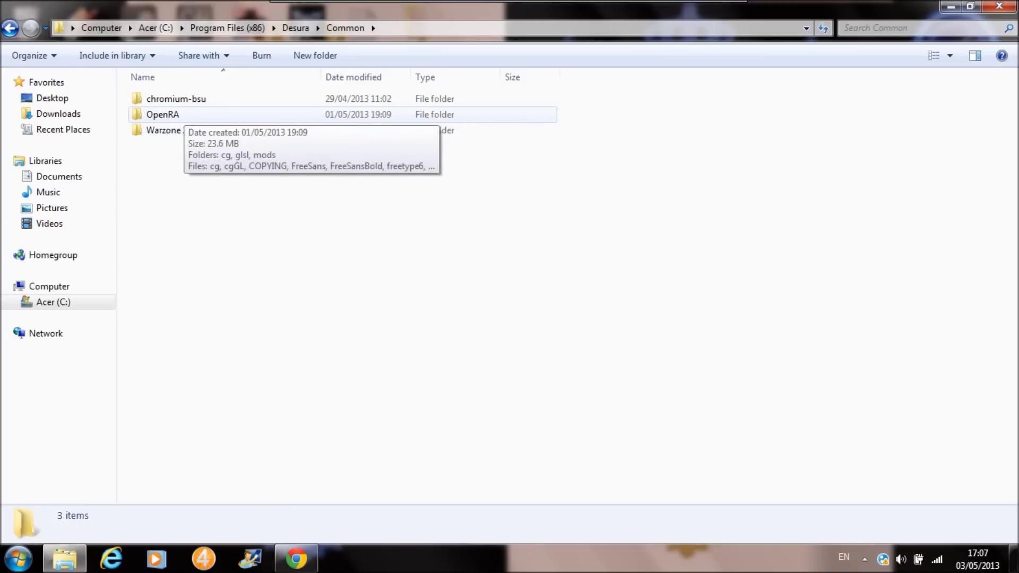
{"action": "double_click", "coordinate": [170, 114]}
{"action": "scroll", "coordinate": [175, 421], "scroll_direction": "down", "scroll_amount": 2}
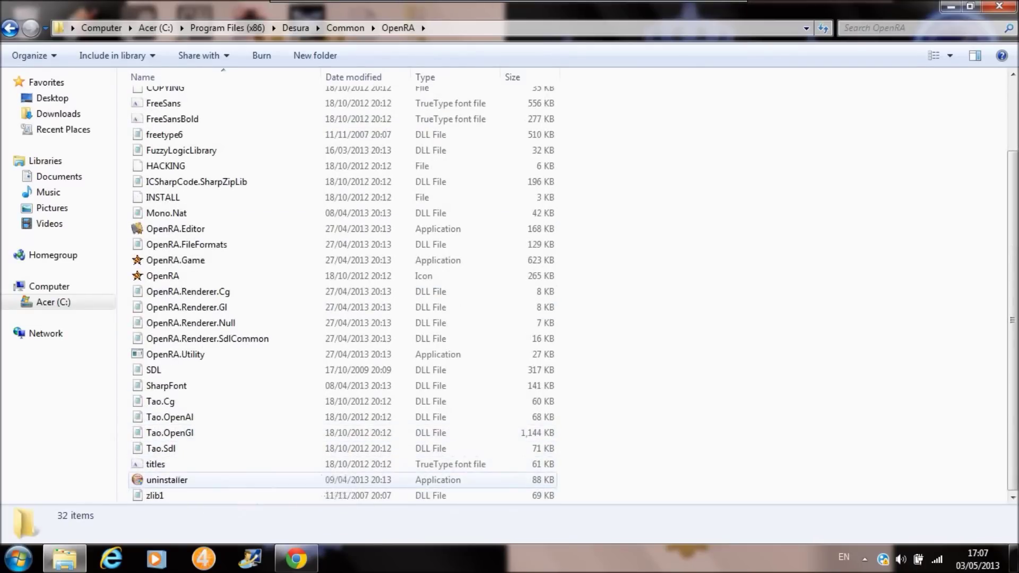
{"action": "left_click", "coordinate": [168, 479]}
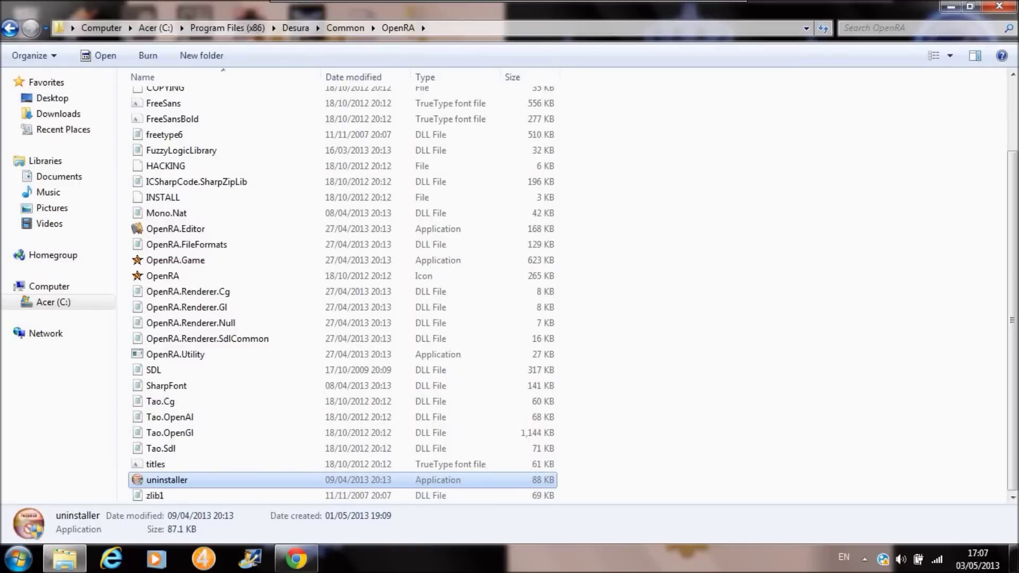
{"action": "scroll", "coordinate": [343, 295], "scroll_direction": "up", "scroll_amount": 2}
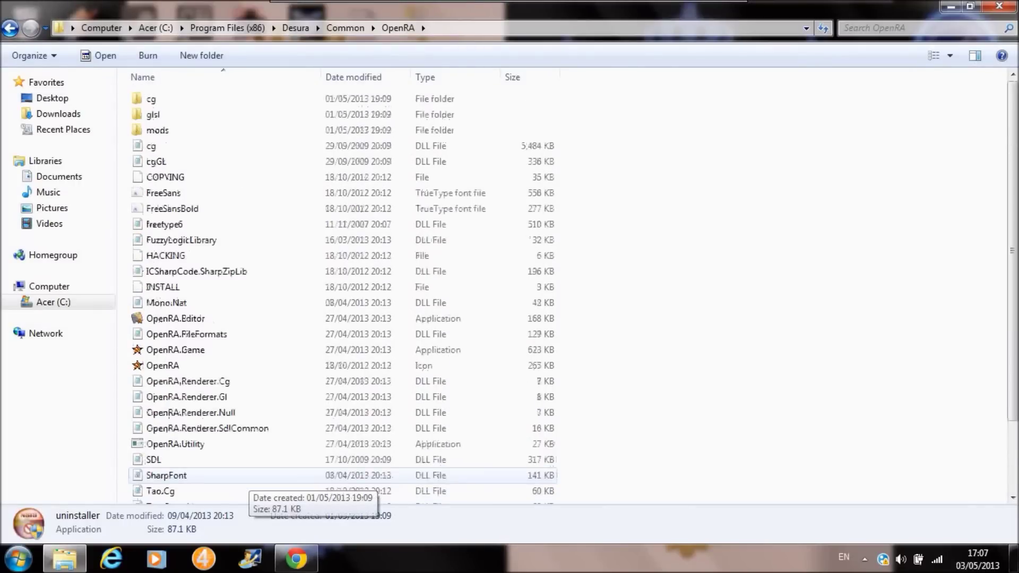
{"action": "key", "text": "alt+Left"}
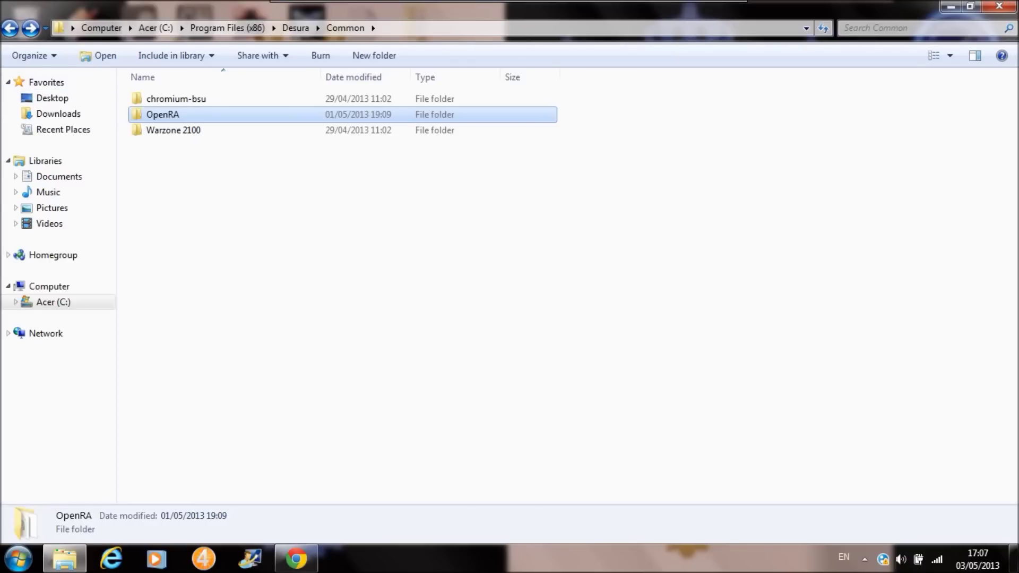
{"action": "key", "text": "alt+Left"}
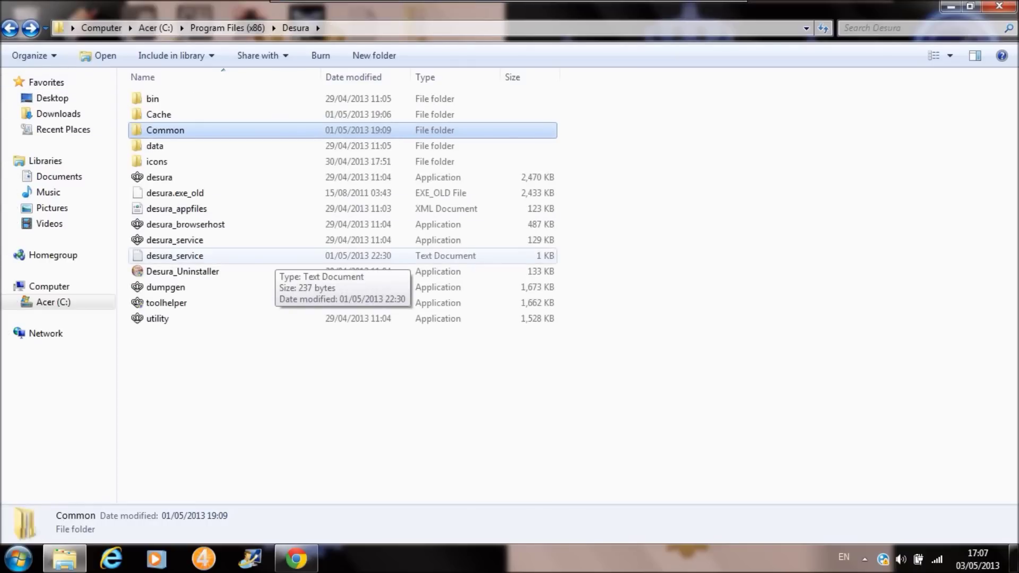
On the Desura Contact Us page in Chrome, enter a trial e-mail address.
{"action": "left_click", "coordinate": [296, 559]}
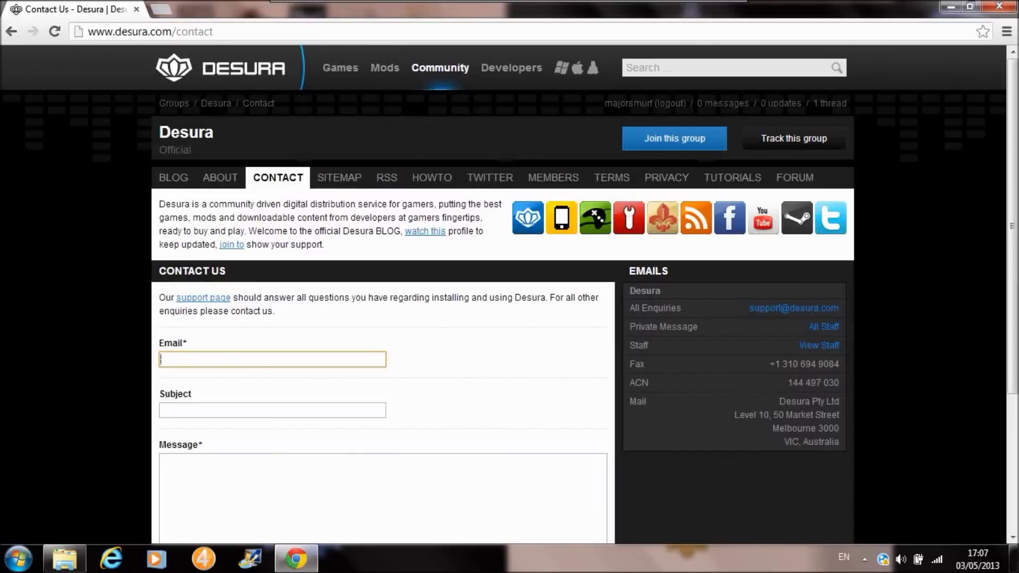
{"action": "scroll", "coordinate": [159, 342], "scroll_direction": "down", "scroll_amount": 4}
{"action": "scroll", "coordinate": [160, 342], "scroll_direction": "up", "scroll_amount": 4}
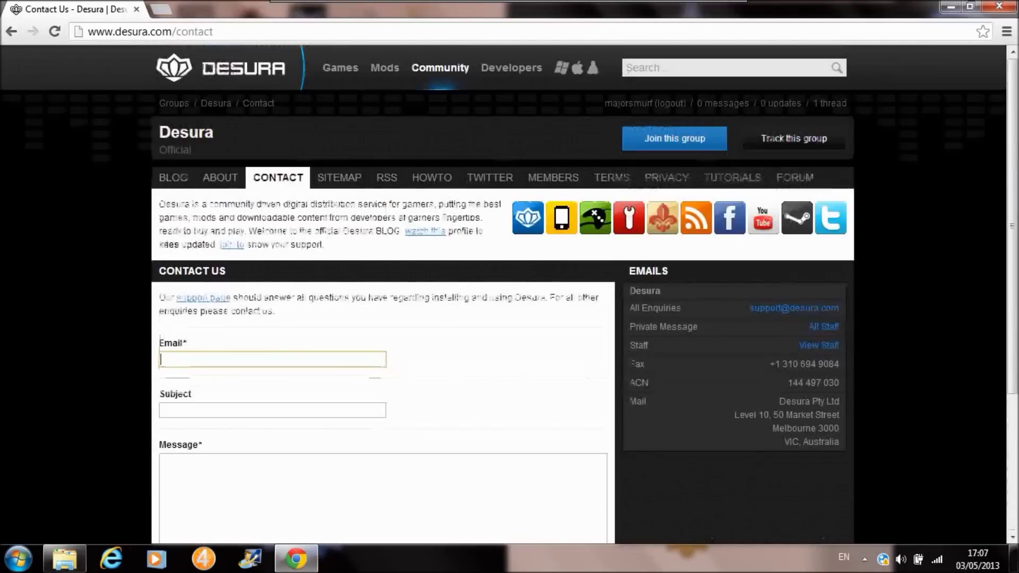
{"action": "scroll", "coordinate": [159, 343], "scroll_direction": "down", "scroll_amount": 1}
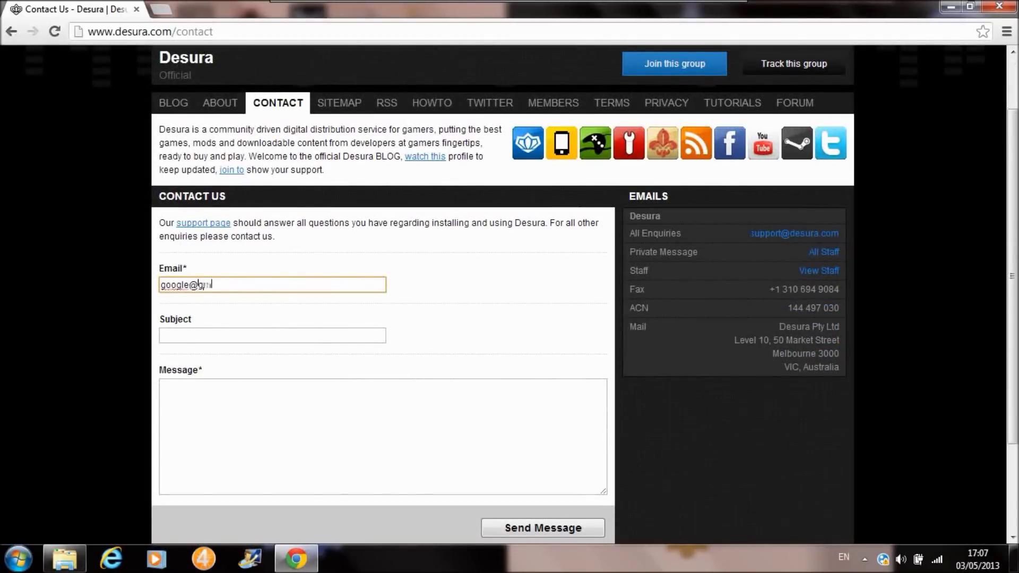
Type 'Rock' as the Subject, then erase both the Subject and e-mail fields.
{"action": "key", "text": "Tab"}
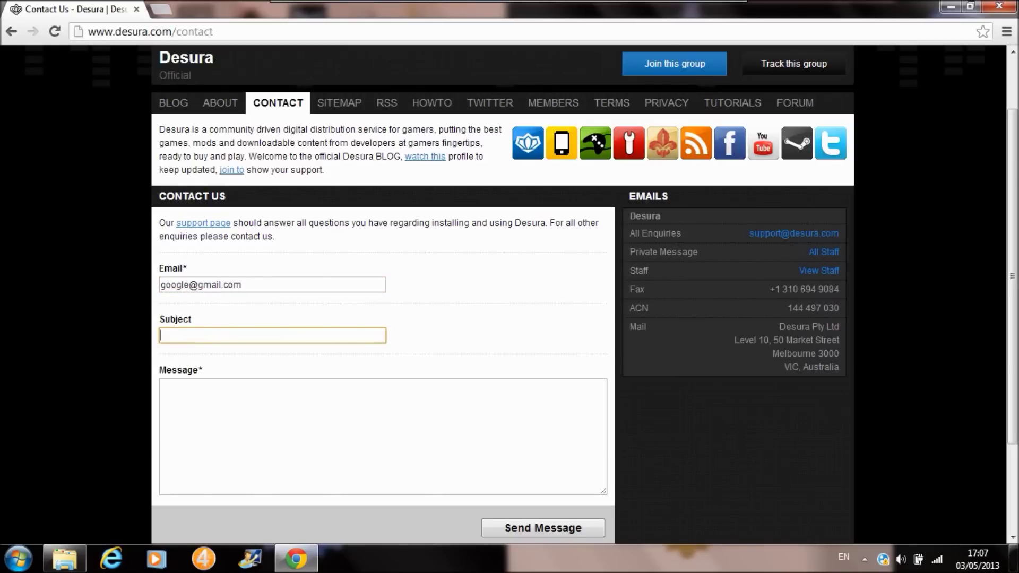
{"action": "type", "text": "Rock"}
{"action": "key", "text": "BackSpace"}
{"action": "key", "text": "BackSpace"}
{"action": "key", "text": "BackSpace"}
{"action": "key", "text": "BackSpace"}
{"action": "key", "text": "shift+Tab"}
{"action": "key", "text": "BackSpace"}
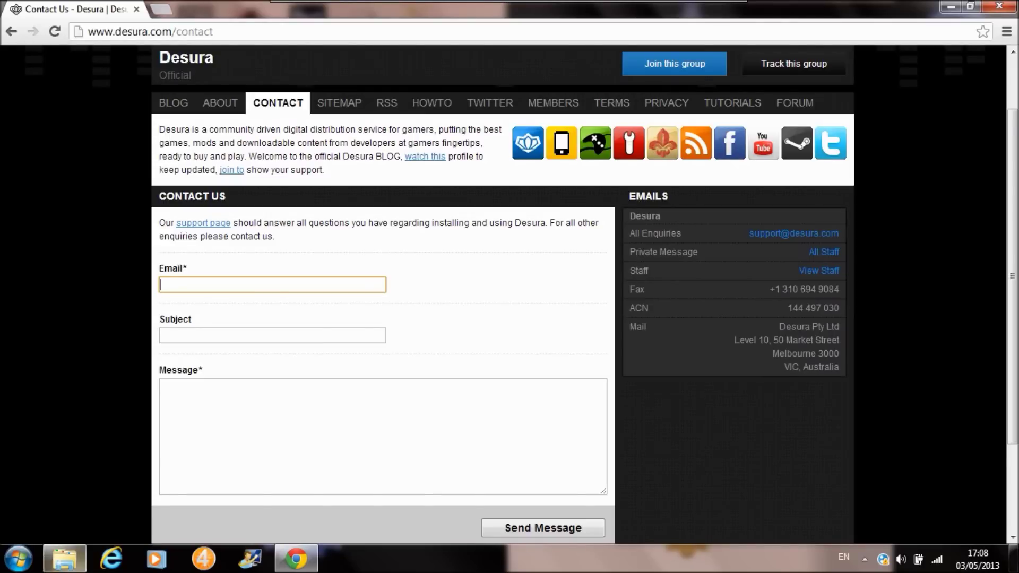
{"action": "left_click", "coordinate": [64, 559]}
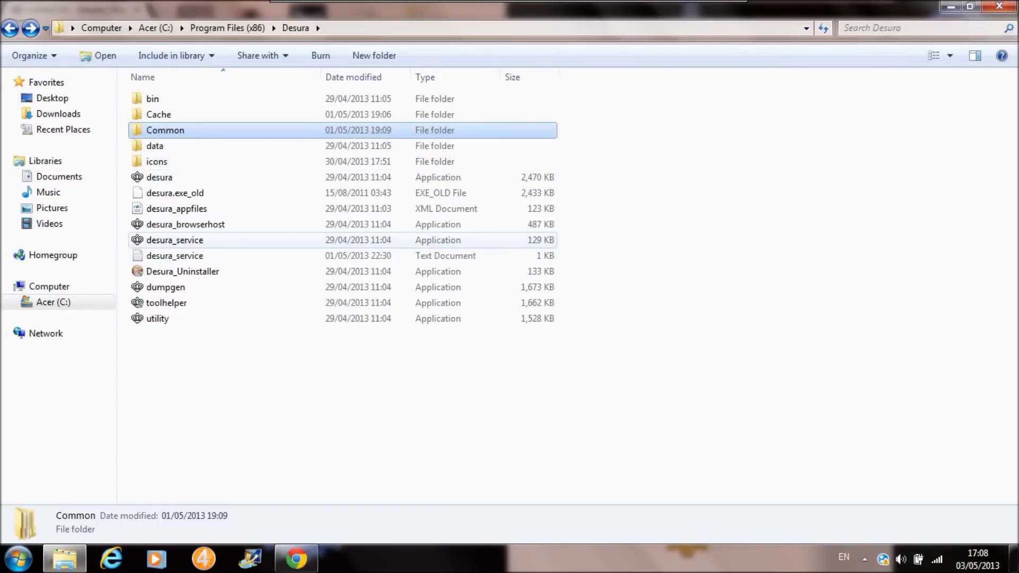
Open the Common folder in Explorer, then return to the Desura Contact Us page.
{"action": "mouse_move", "coordinate": [247, 244]}
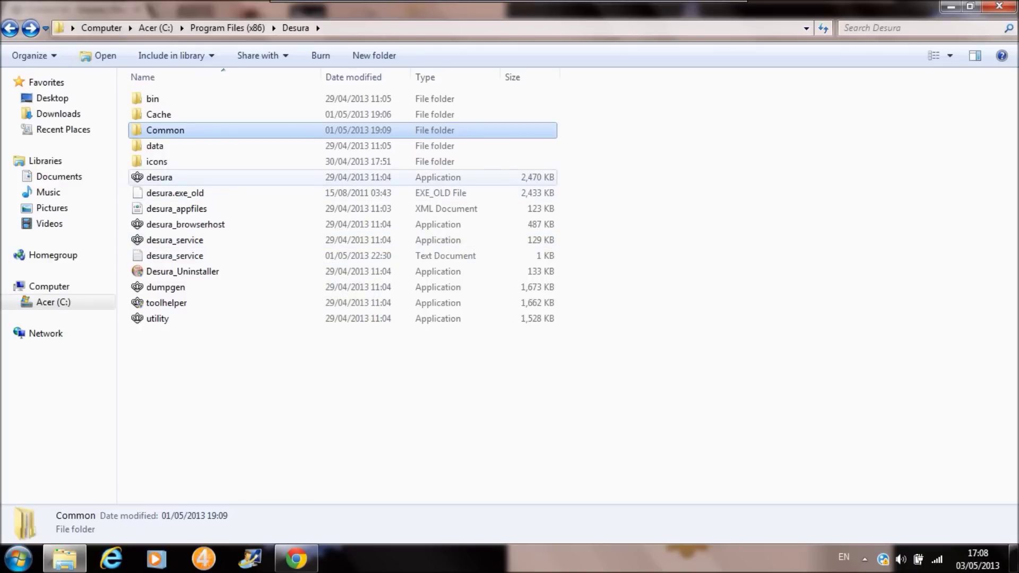
{"action": "key", "text": "Return"}
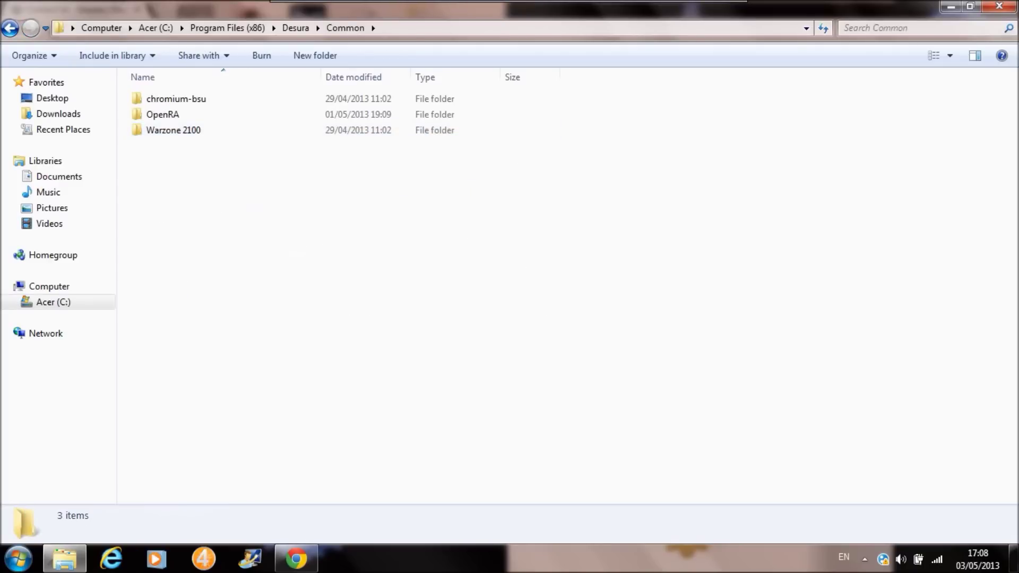
{"action": "key", "text": "alt+Tab"}
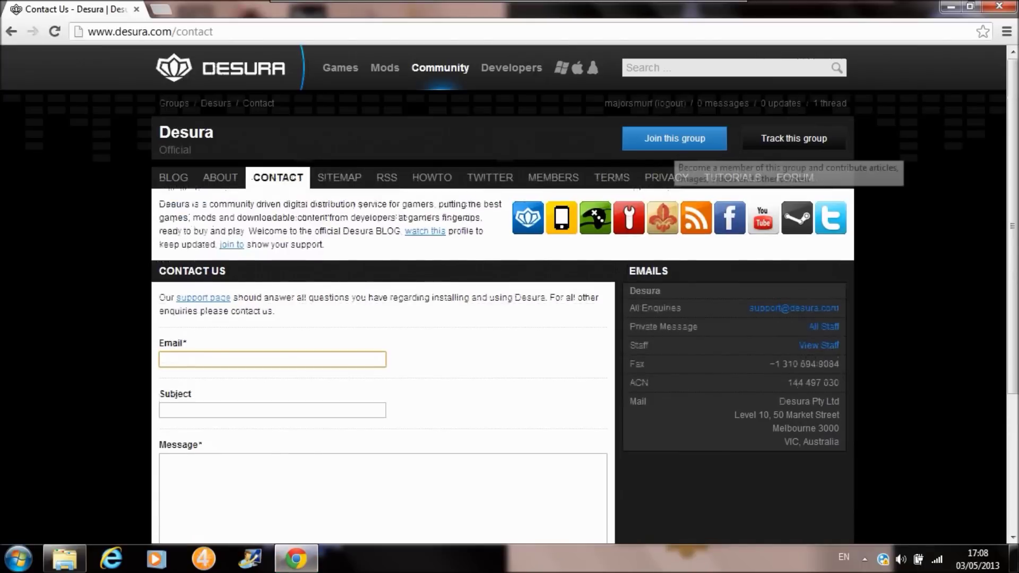
Search 'un' to open the United States of America group, then 'jol' for Jolly Rover.
{"action": "left_click", "coordinate": [727, 68]}
{"action": "type", "text": "un"}
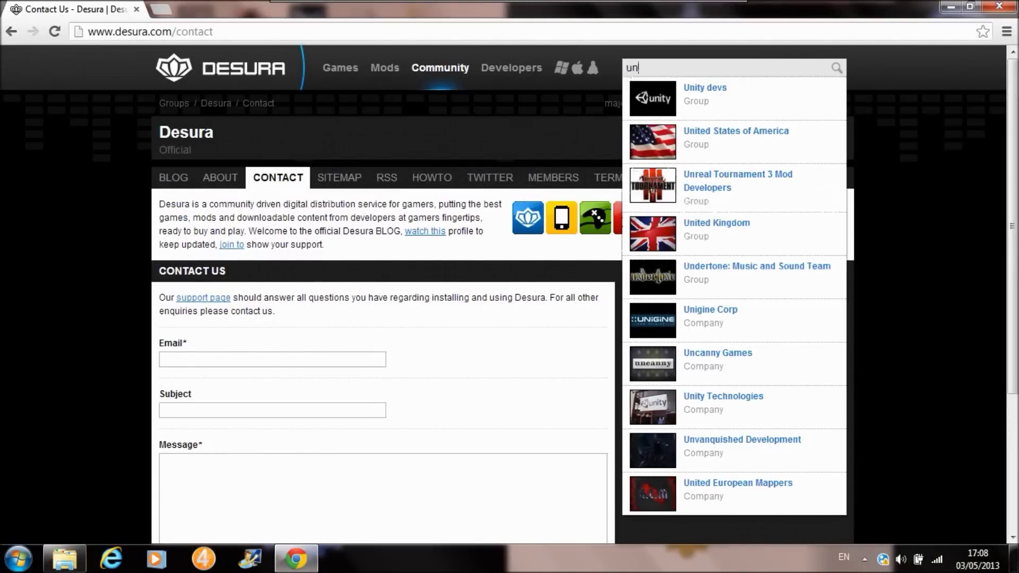
{"action": "key", "text": "Down"}
{"action": "key", "text": "Down"}
{"action": "key", "text": "Return"}
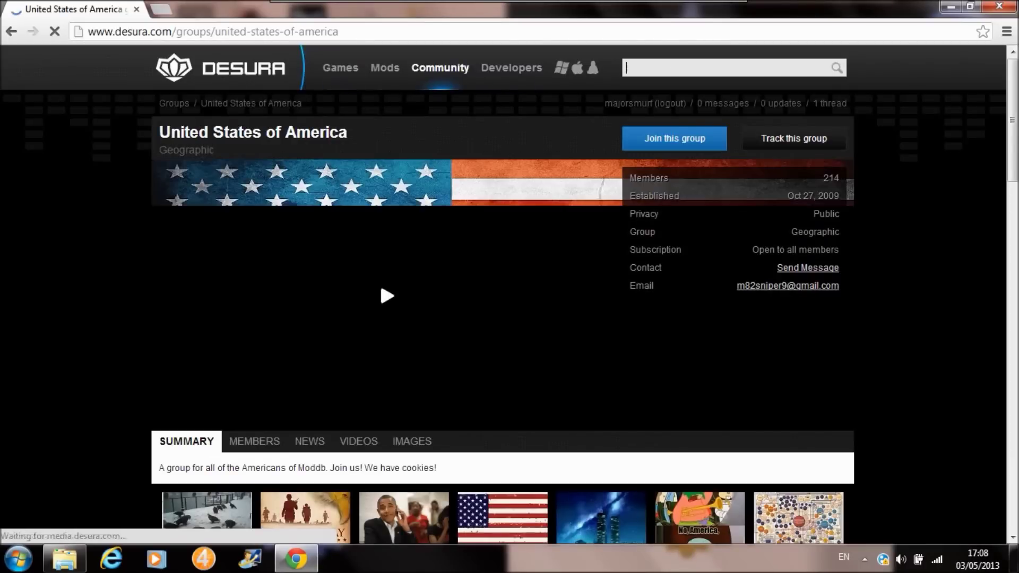
{"action": "type", "text": "joll"}
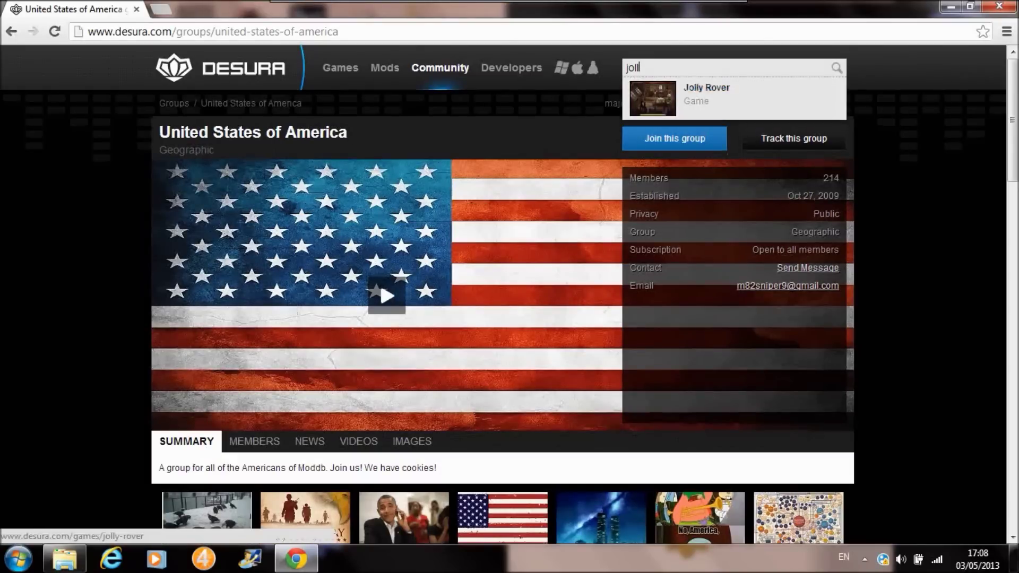
{"action": "left_click", "coordinate": [706, 93]}
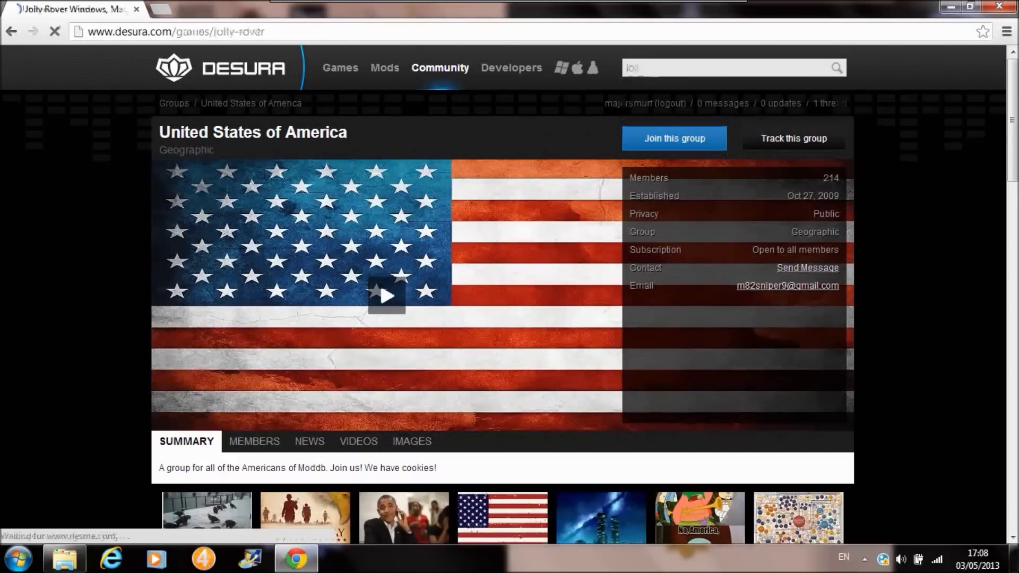
{"action": "scroll", "coordinate": [502, 297], "scroll_direction": "down", "scroll_amount": 4}
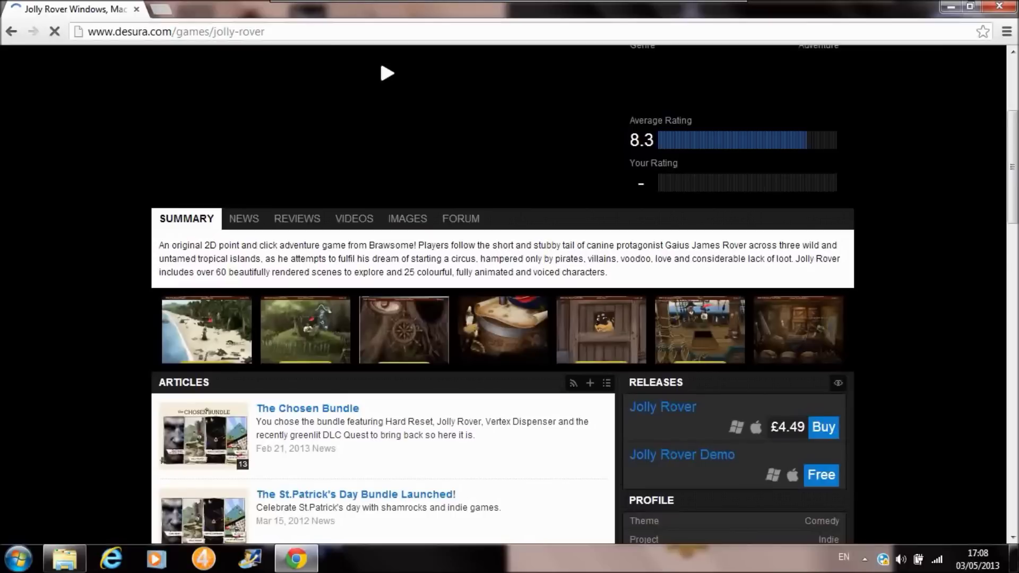
{"action": "scroll", "coordinate": [502, 297], "scroll_direction": "down", "scroll_amount": 4}
{"action": "scroll", "coordinate": [502, 297], "scroll_direction": "up", "scroll_amount": 8}
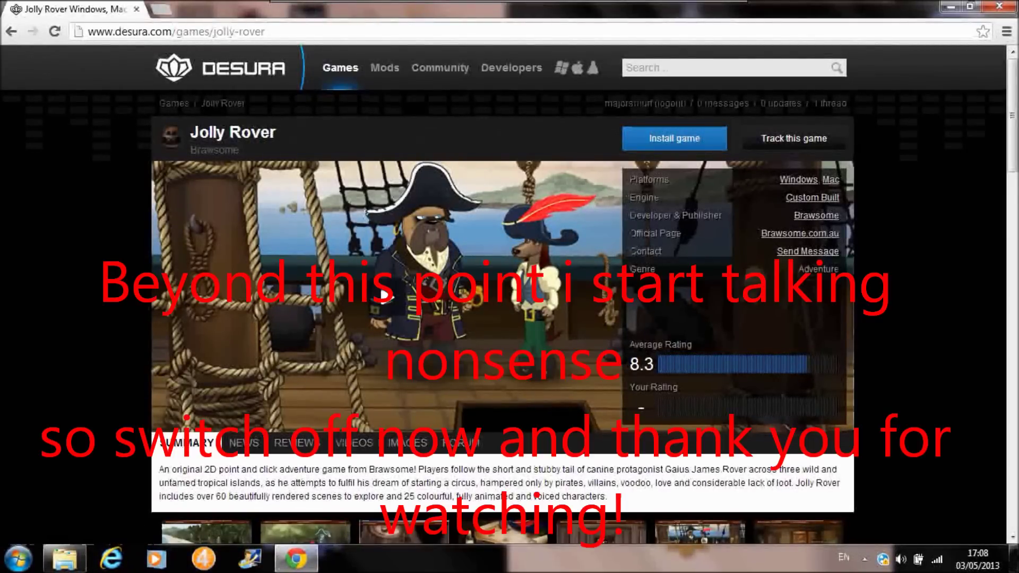
{"action": "scroll", "coordinate": [833, 318], "scroll_direction": "down", "scroll_amount": 7}
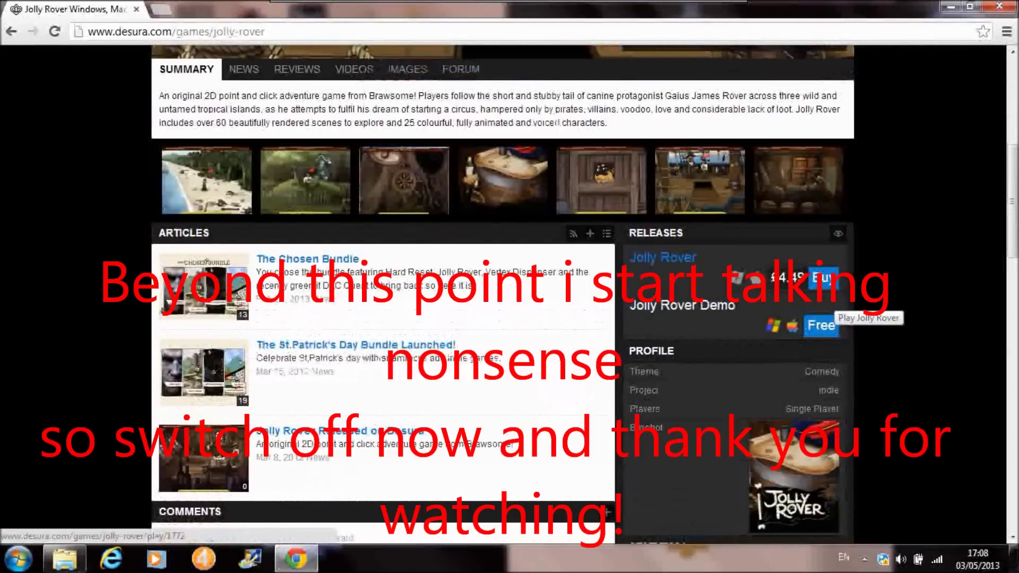
{"action": "scroll", "coordinate": [833, 318], "scroll_direction": "up", "scroll_amount": 7}
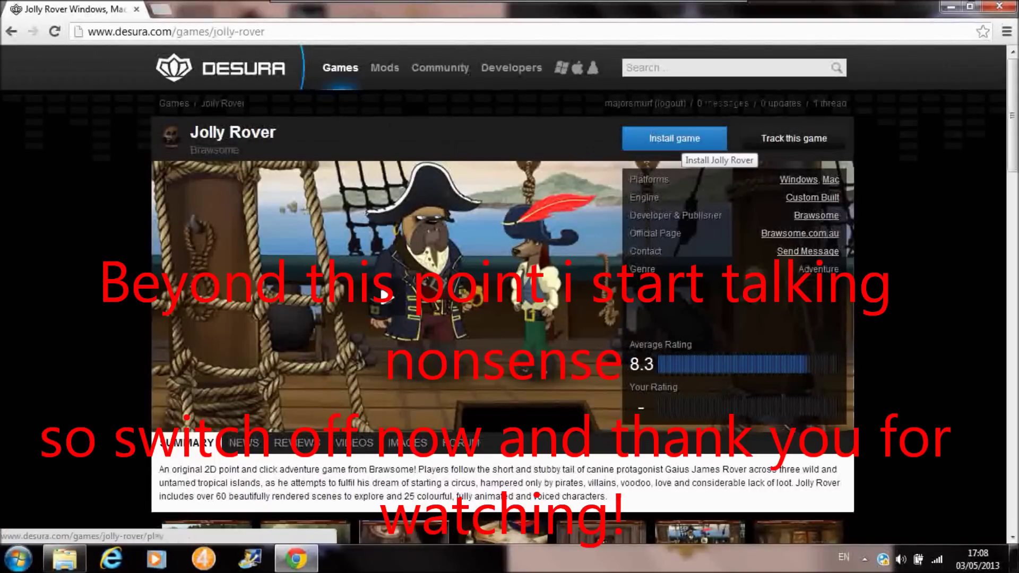